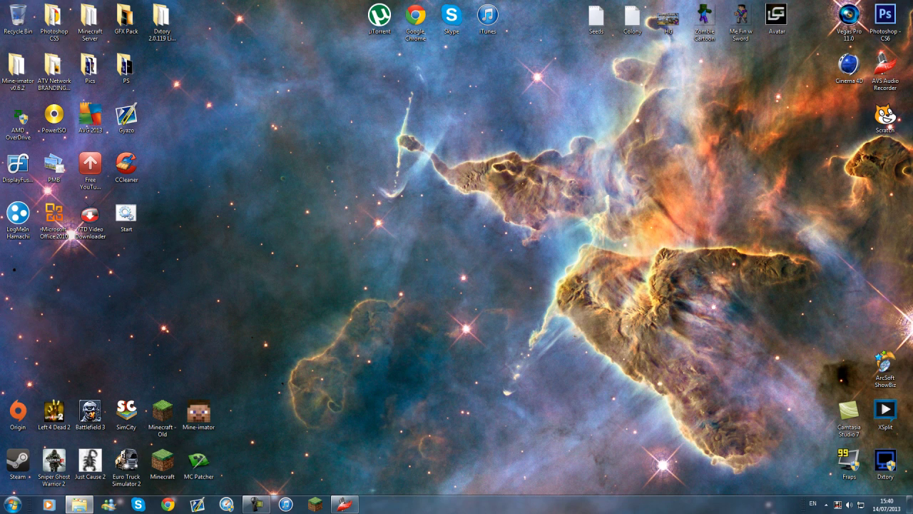
Put the RocketDock setup file from the Downloads folder onto the desktop and close the folder window
left_click(79, 504)
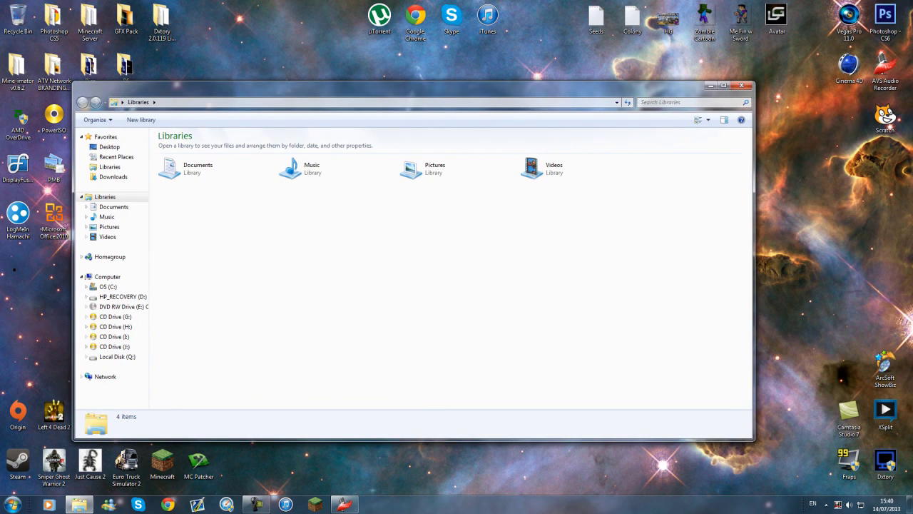
left_click(116, 157)
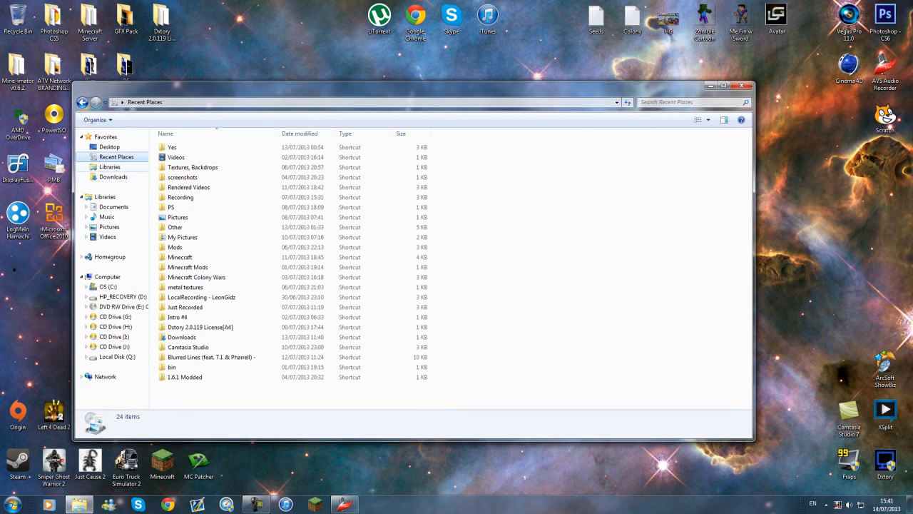
left_click(112, 176)
left_click_drag(610, 236, 507, 232)
left_click(741, 85)
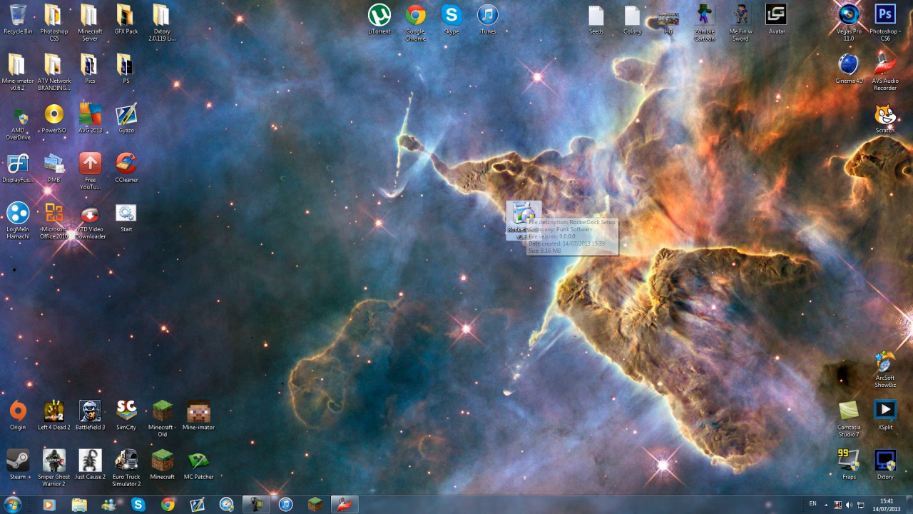
Run the RocketDock installer in English and accept its license agreement
left_click_drag(506, 223, 394, 260)
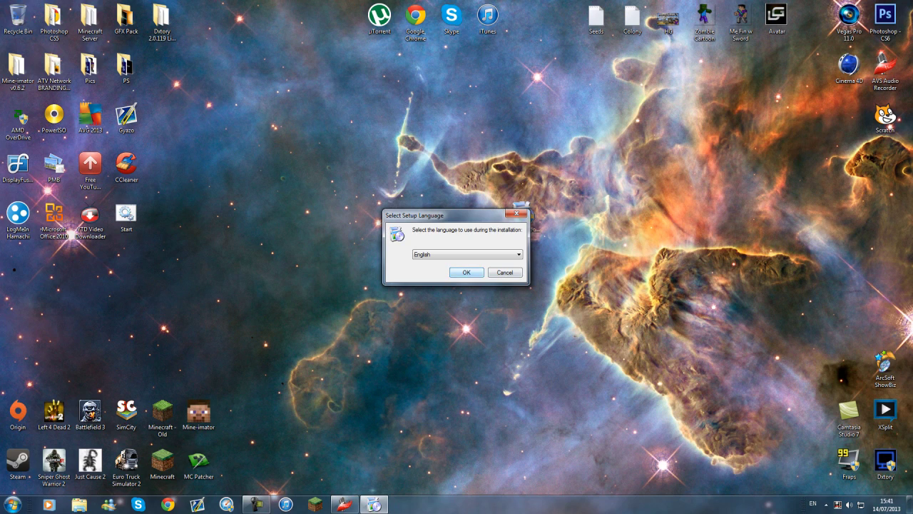
key("Return")
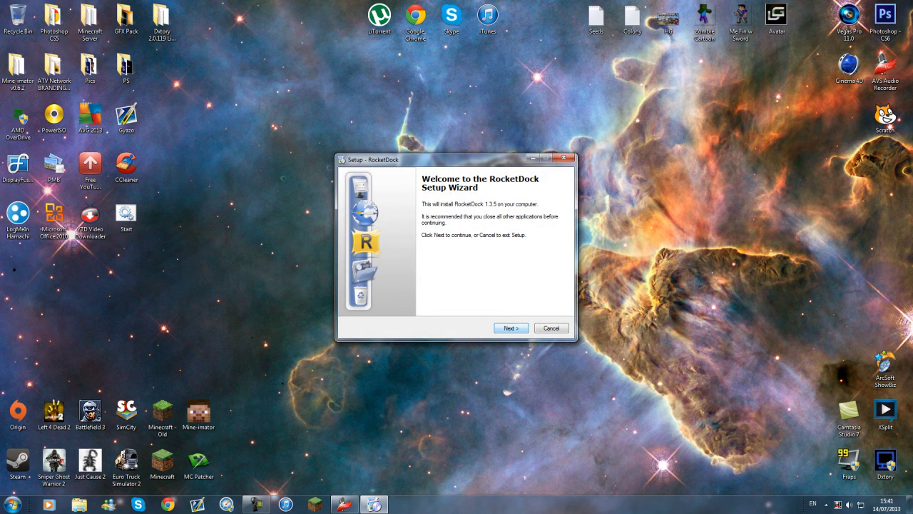
key("Return")
left_click(360, 299)
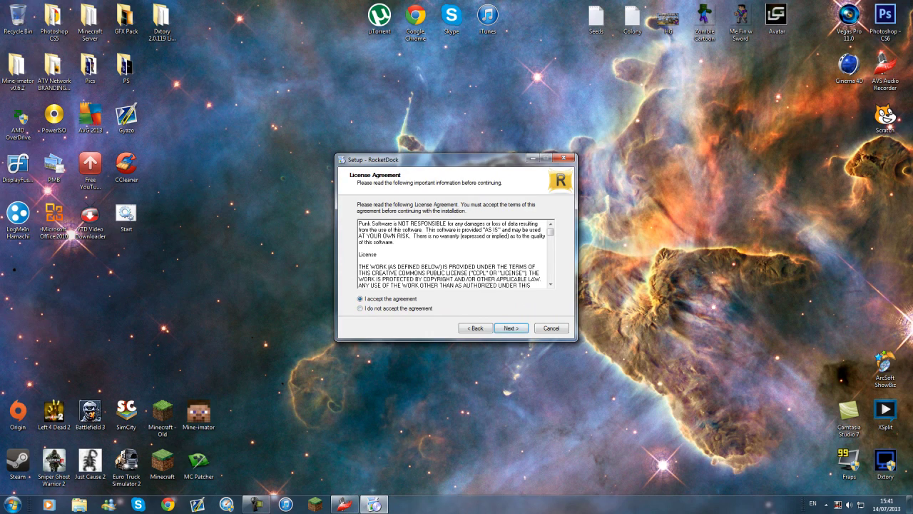
left_click(512, 328)
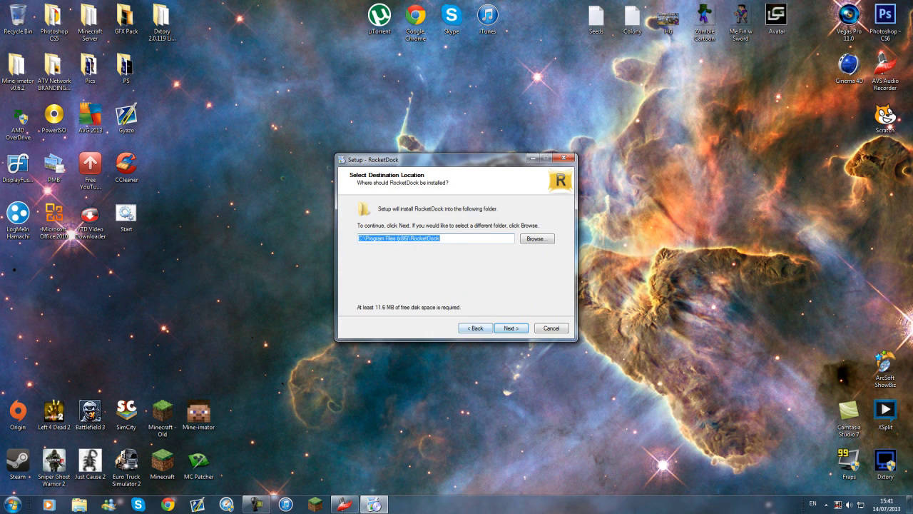
Install RocketDock in C:\Program Files (x86)\RocketDock with a desktop icon and finish the setup
key("Return")
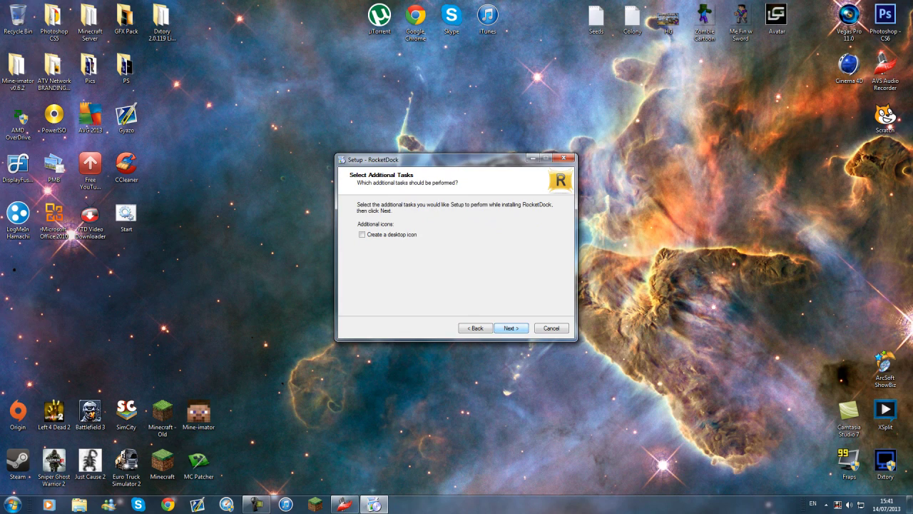
key("Return")
key("Return")
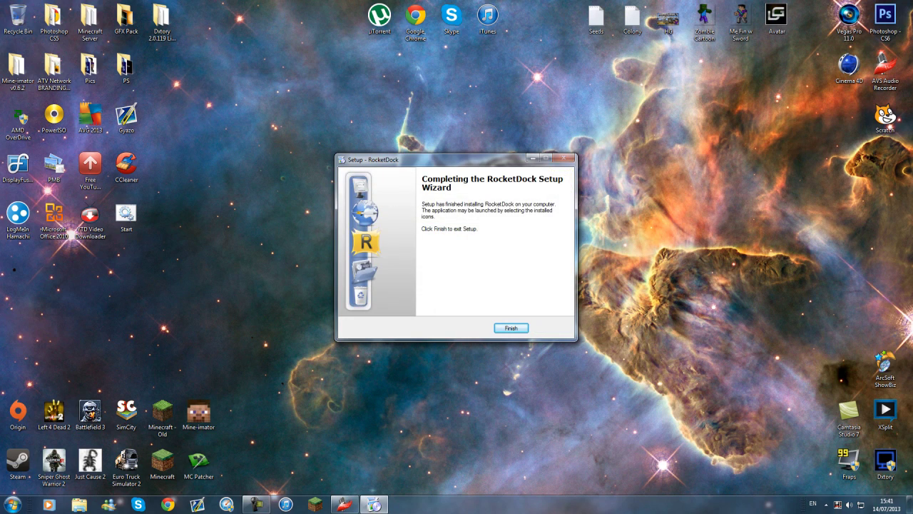
key("Return")
Rearrange the RocketDock shortcut and setup file on the desktop, and launch RocketDock from its shortcut
left_click_drag(18, 263, 307, 216)
left_click_drag(523, 216, 272, 69)
left_click_drag(307, 216, 415, 218)
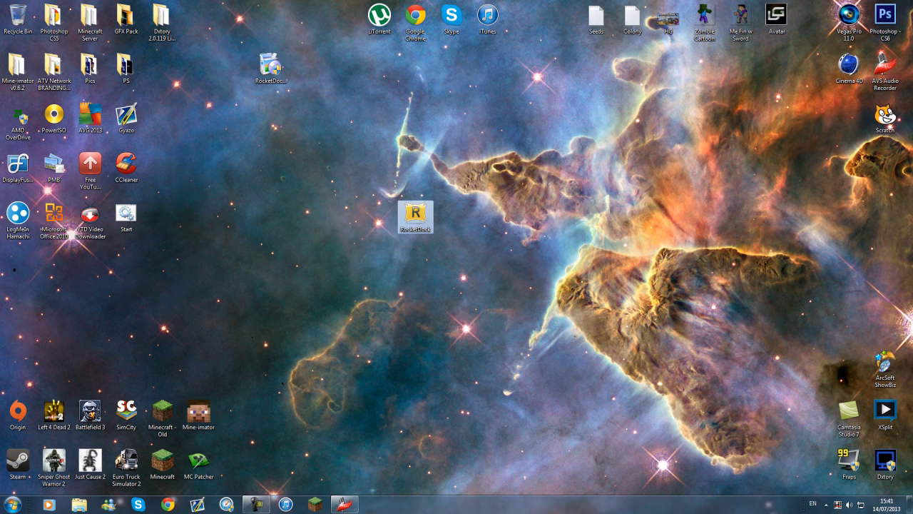
double_click(415, 214)
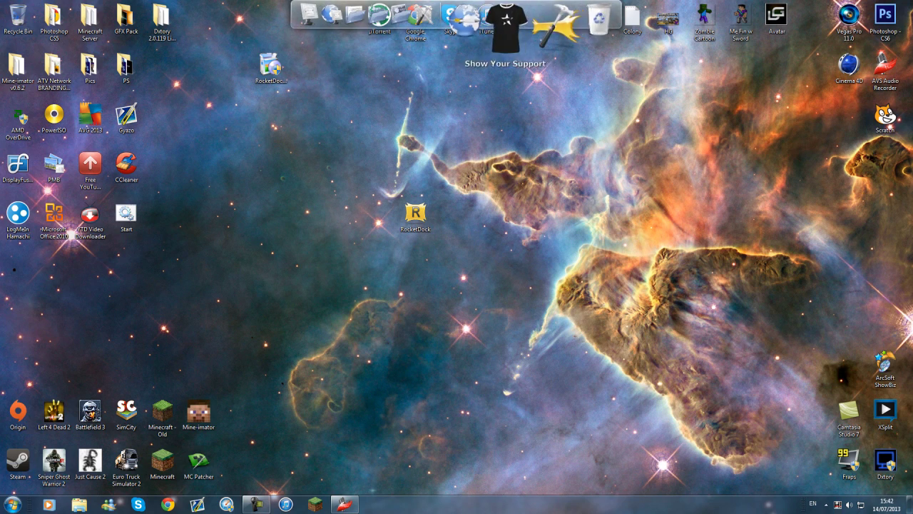
Open the dock settings and enable Run at Startup
right_click(539, 17)
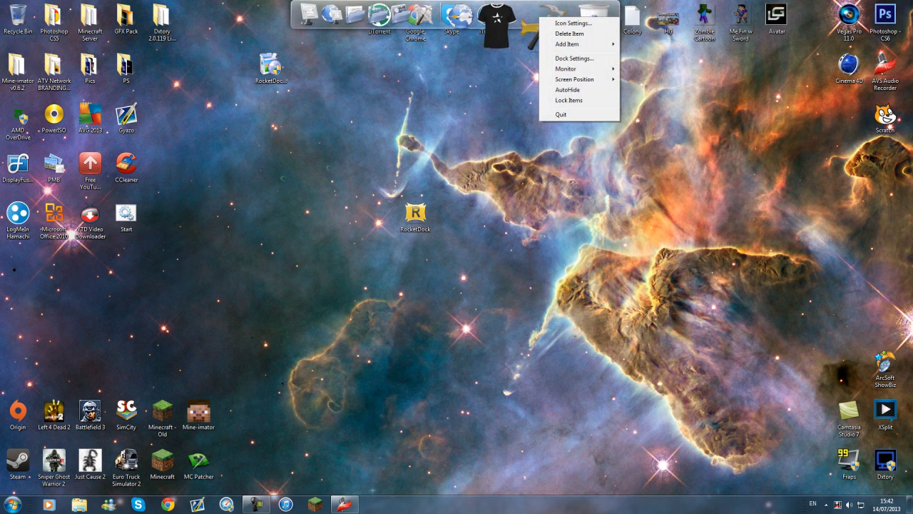
left_click(574, 58)
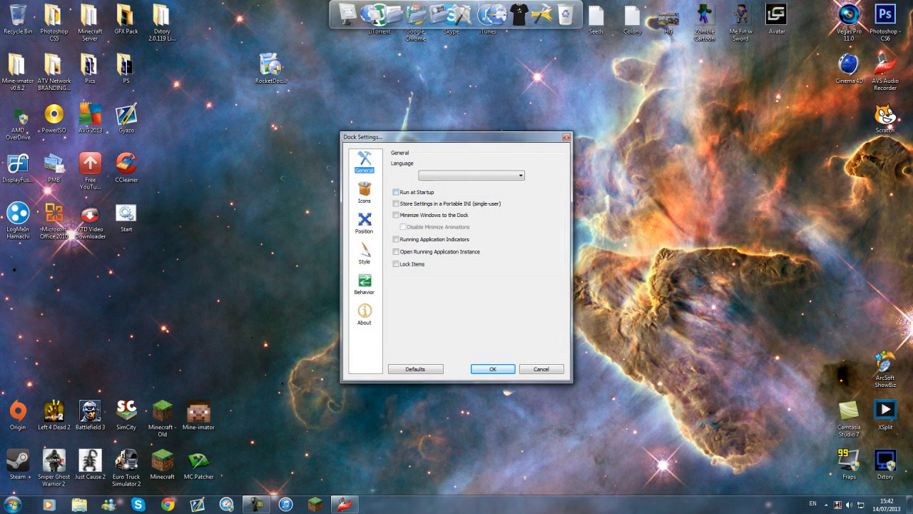
left_click(396, 191)
Review the dock's icon quality and hover effect options, keeping Average Quality and Zoom: Bubble
left_click(365, 191)
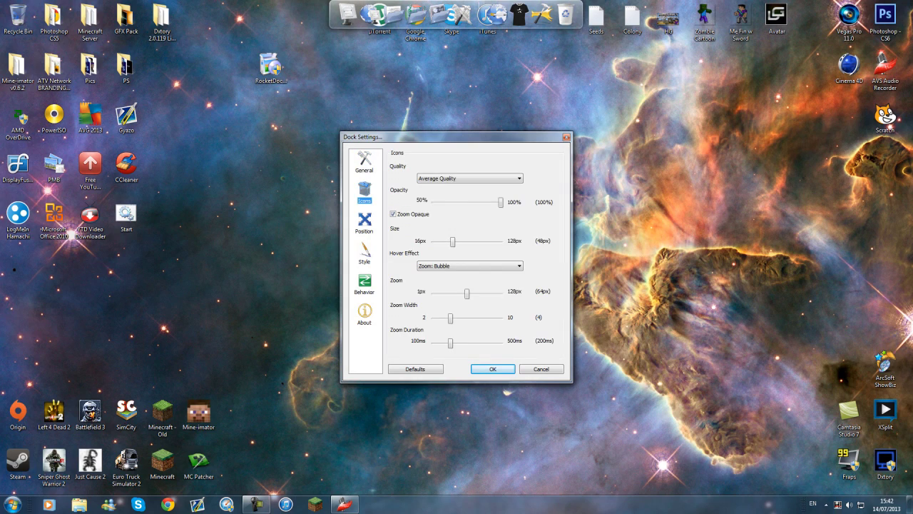
left_click(469, 179)
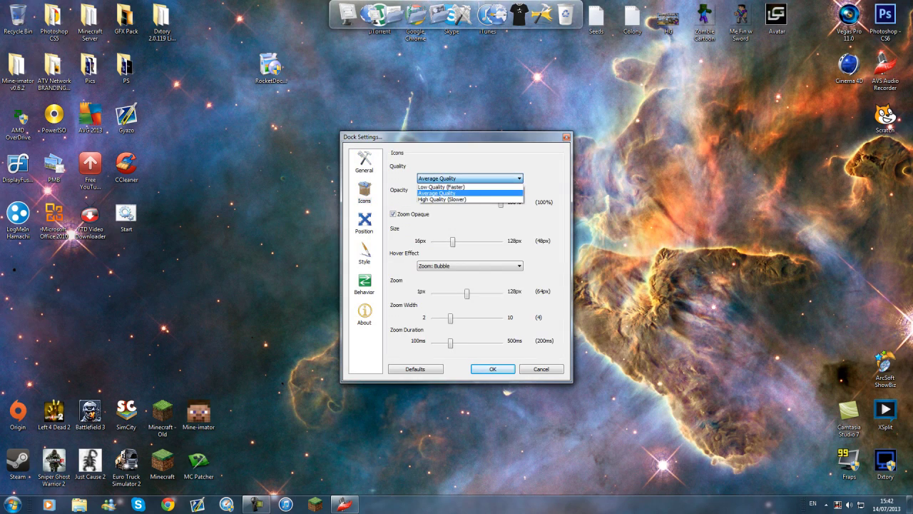
left_click(456, 193)
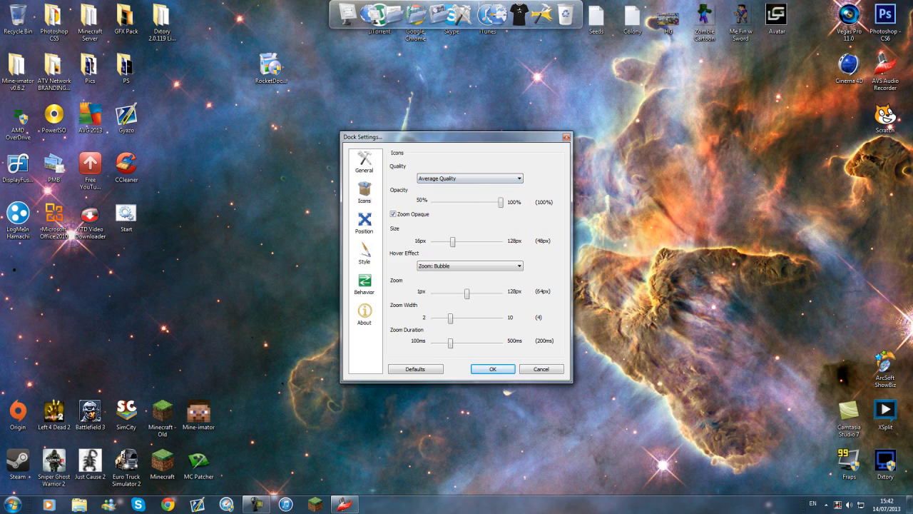
left_click(470, 266)
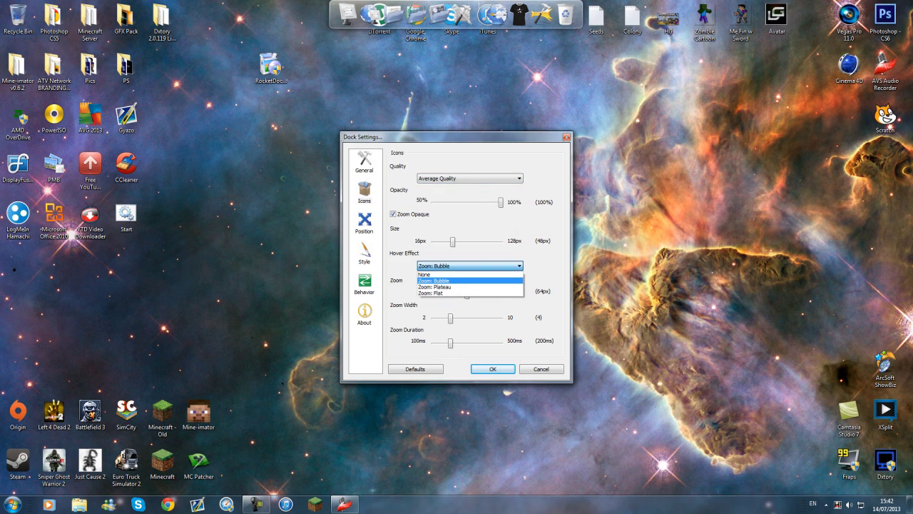
left_click(470, 266)
left_click(470, 266)
left_click(470, 267)
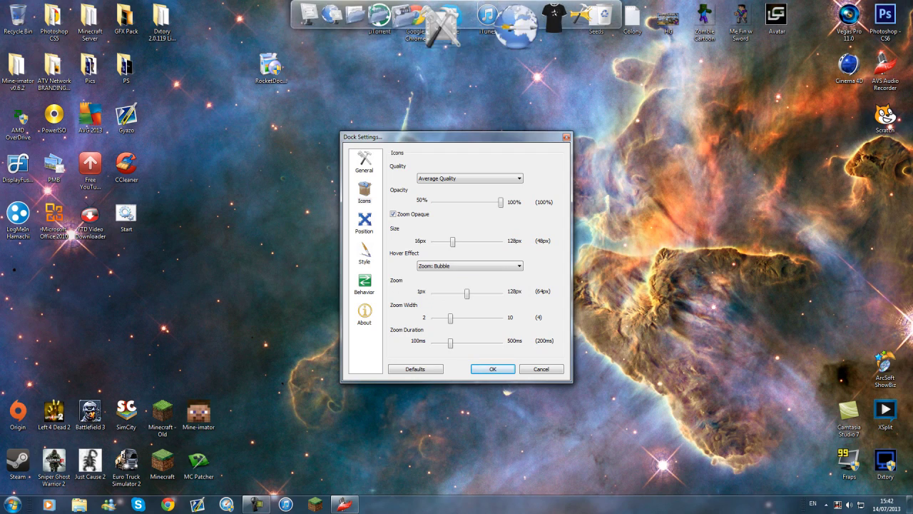
Try Monitor * as the dock's display in the Position settings and return it to Monitor 1
left_click(364, 222)
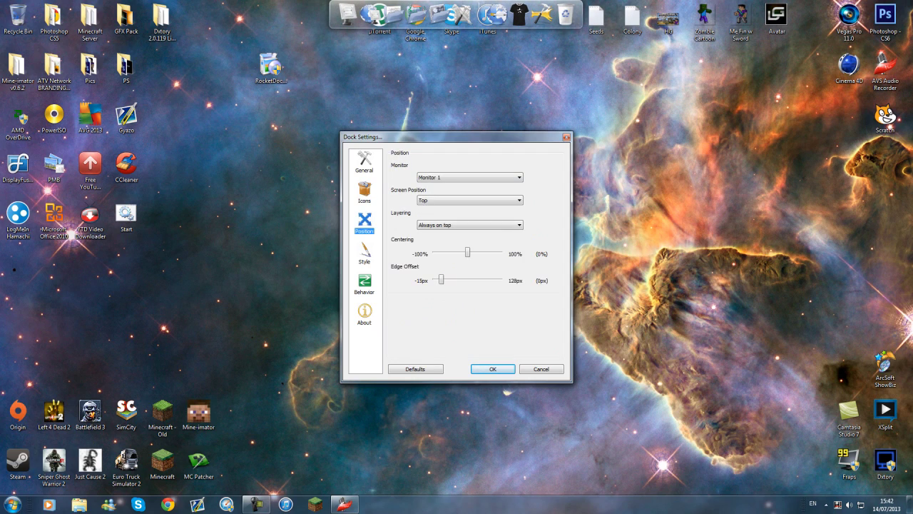
left_click(469, 178)
left_click(469, 178)
left_click(469, 178)
left_click(469, 177)
left_click(469, 178)
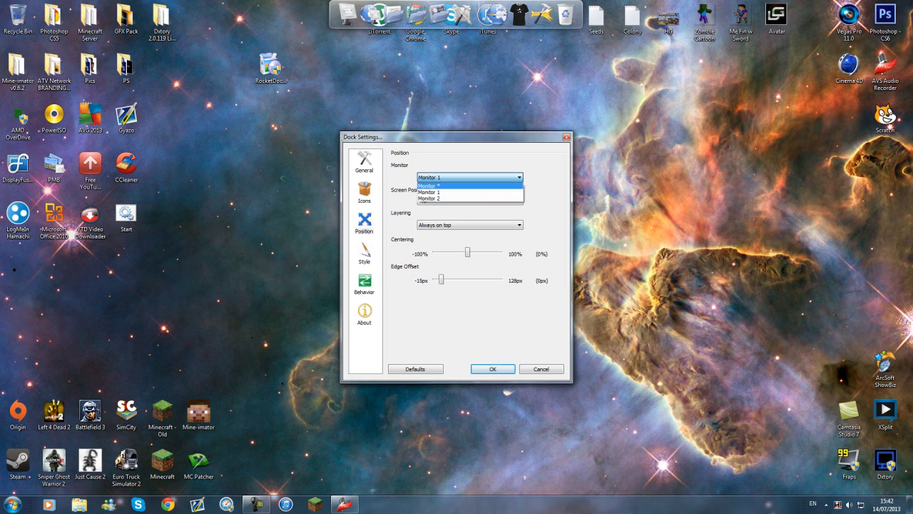
left_click(467, 185)
left_click(470, 176)
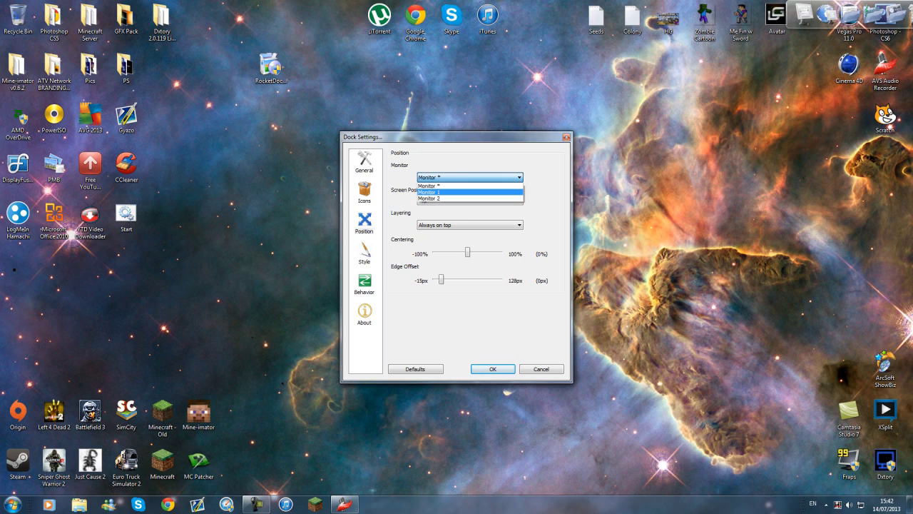
left_click(469, 185)
Try the Left screen position for the dock and set it to Right
left_click(469, 200)
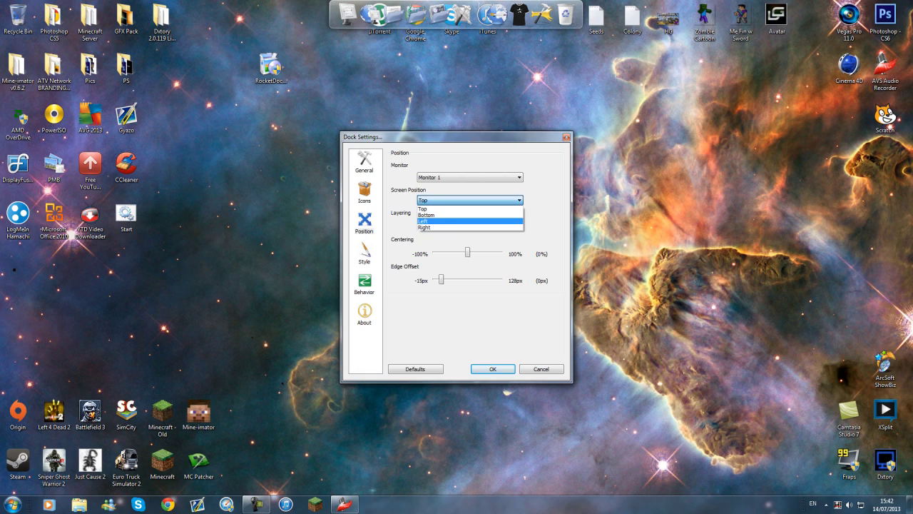
left_click(469, 221)
left_click(470, 201)
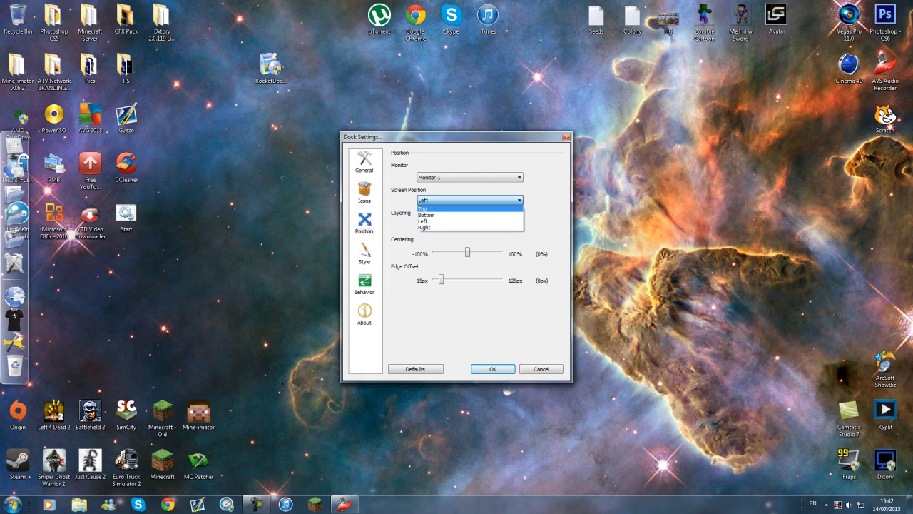
left_click(469, 221)
left_click(470, 200)
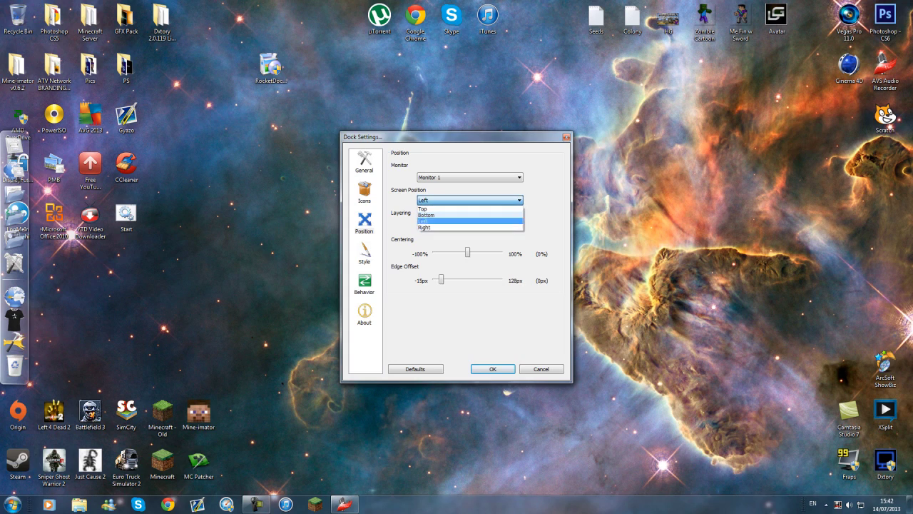
left_click(469, 225)
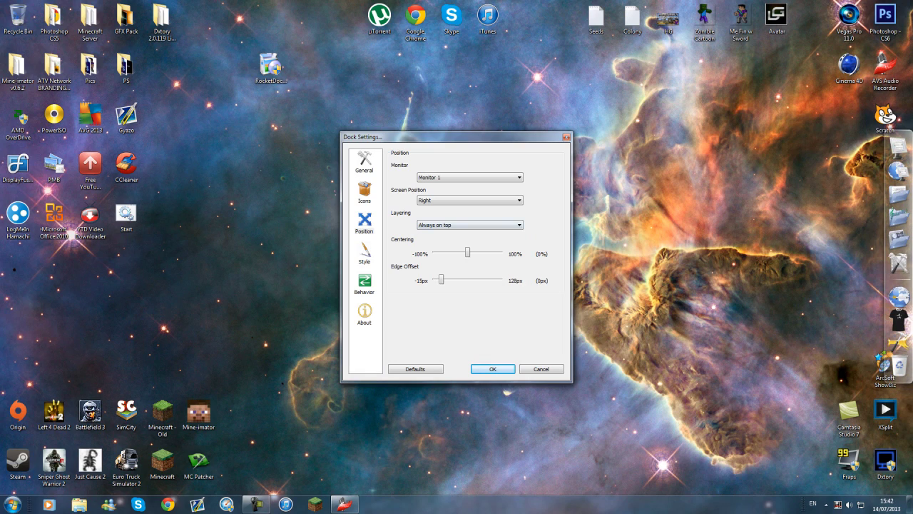
Keep the dock's layering at Always on top and set its edge offset to 14px
left_click(470, 225)
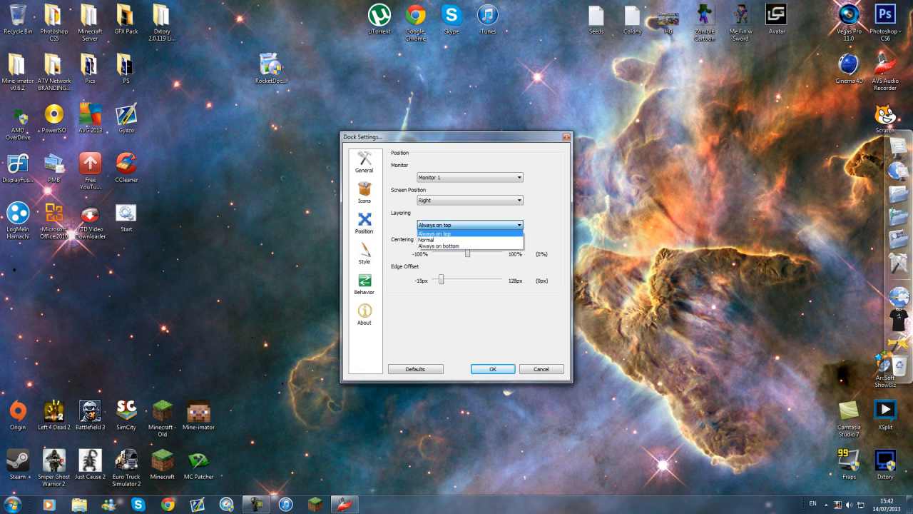
left_click(470, 224)
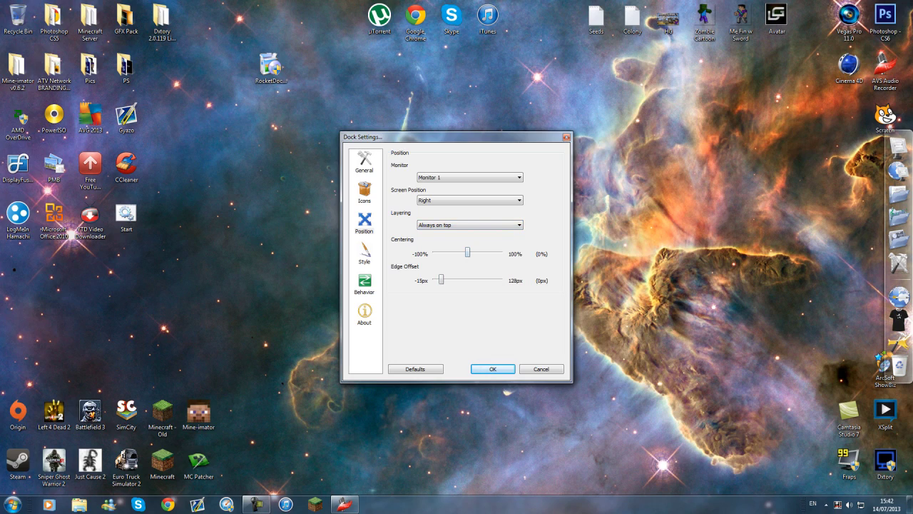
left_click_drag(441, 279, 448, 280)
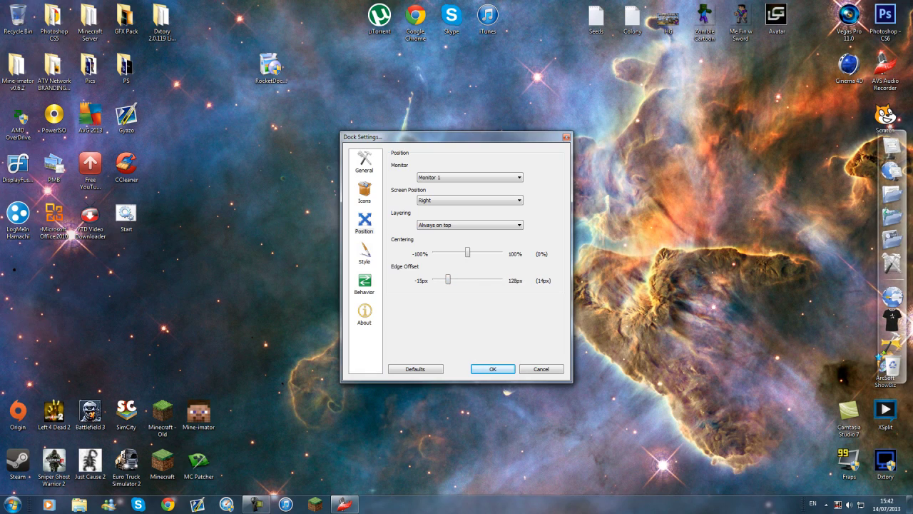
Try the AstroLife, Simply and Brushed themes on the dock in the Style settings
left_click(365, 253)
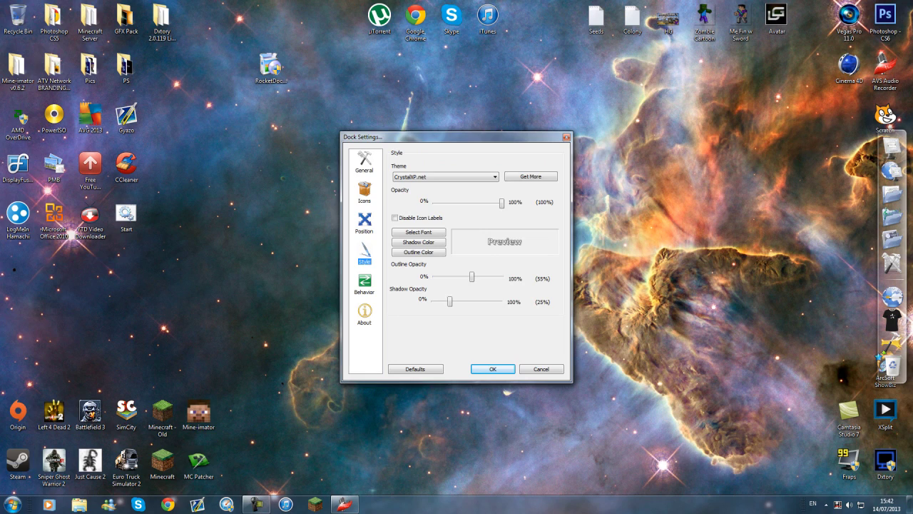
left_click(445, 176)
left_click(428, 205)
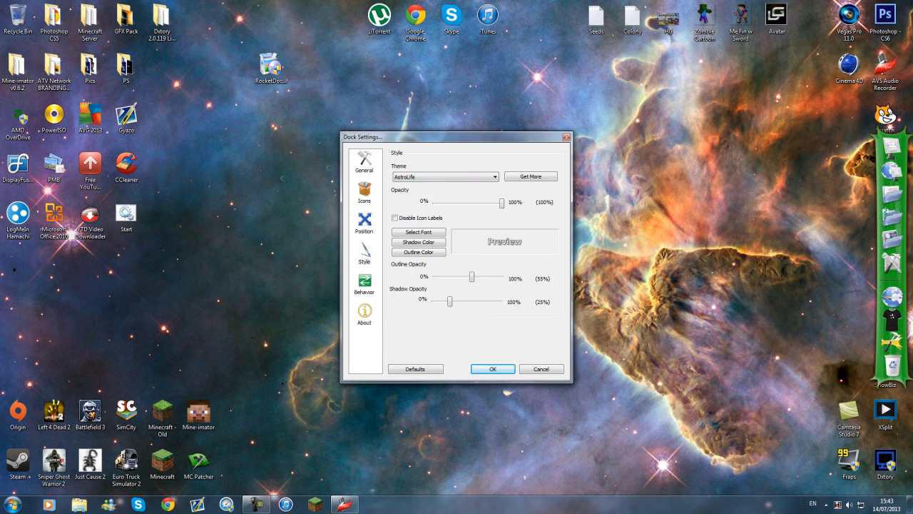
left_click(445, 176)
left_click(435, 328)
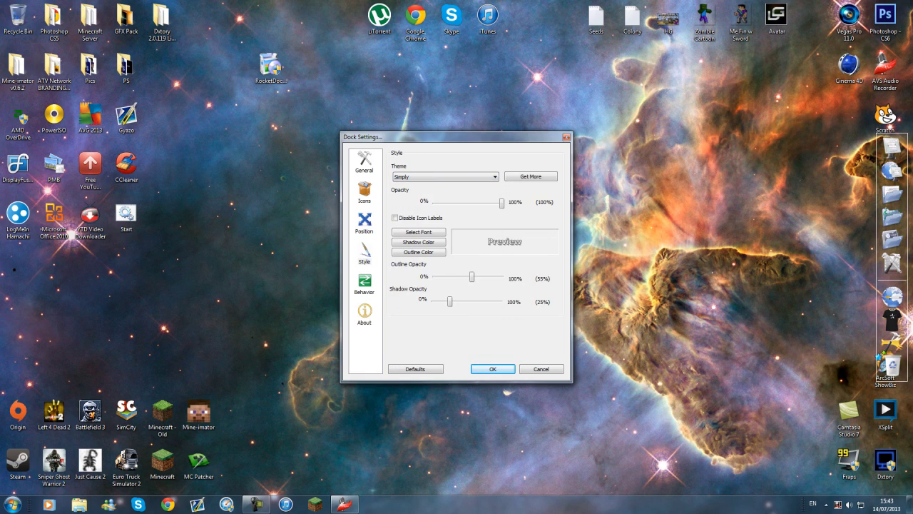
left_click(446, 177)
left_click(403, 235)
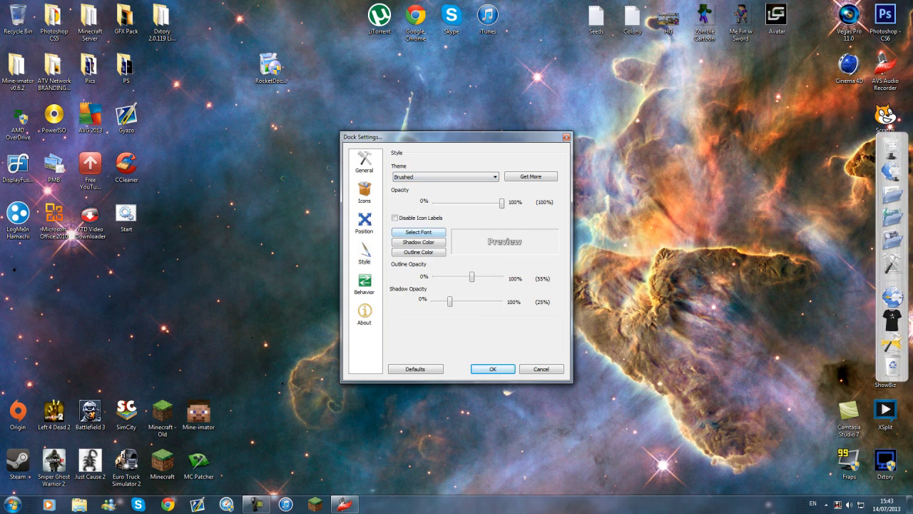
Try the ProtoSea, Special-RD, AstroOrange and AstroIron themes on the dock
left_click(445, 176)
left_click(405, 303)
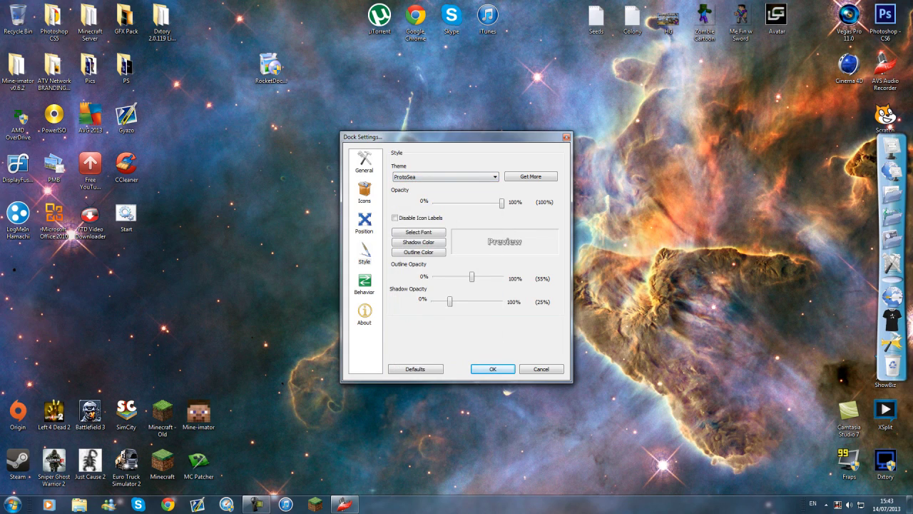
left_click(446, 176)
left_click(428, 341)
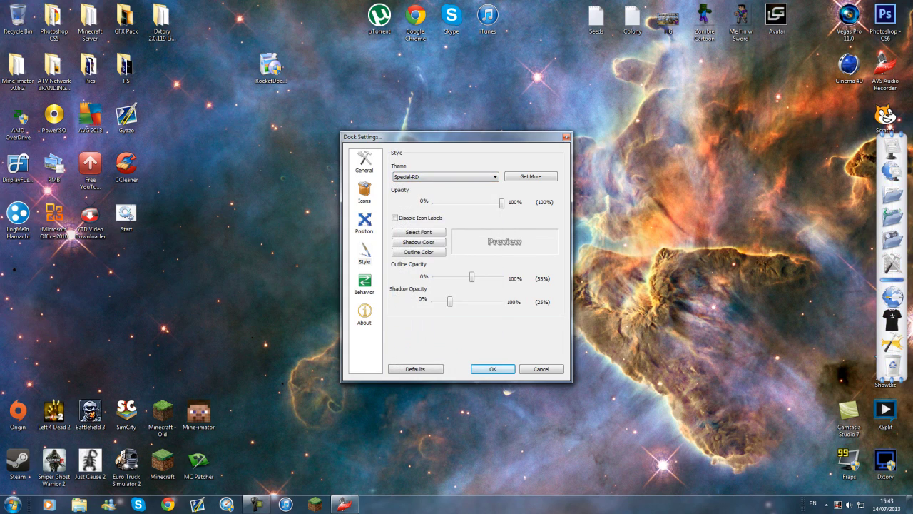
left_click(445, 176)
left_click(409, 216)
left_click(445, 177)
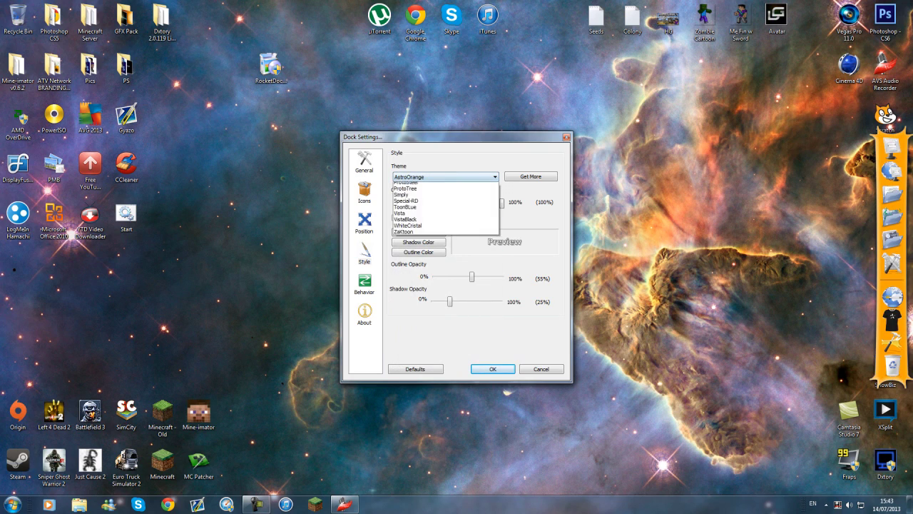
left_click(408, 210)
Try the AstroGlass theme on the dock and set the theme to Aero Milk
left_click(445, 176)
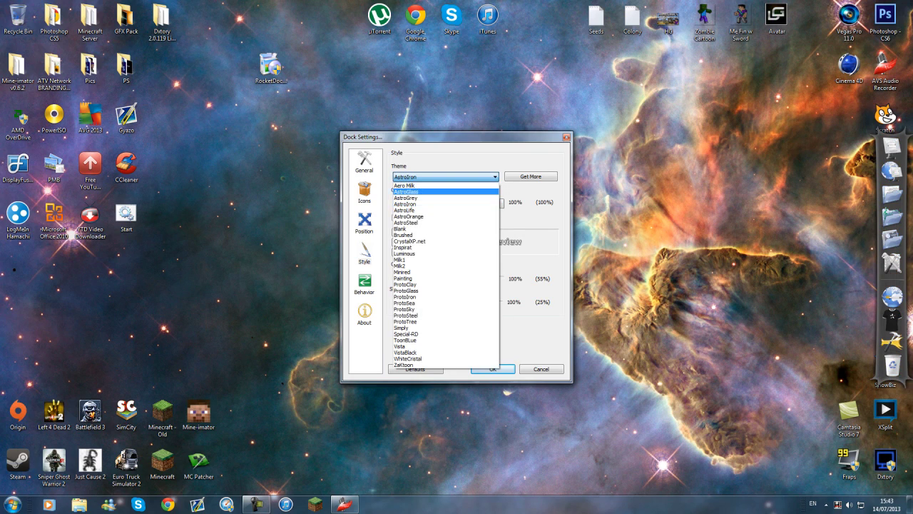
left_click(407, 191)
left_click(445, 176)
left_click(408, 185)
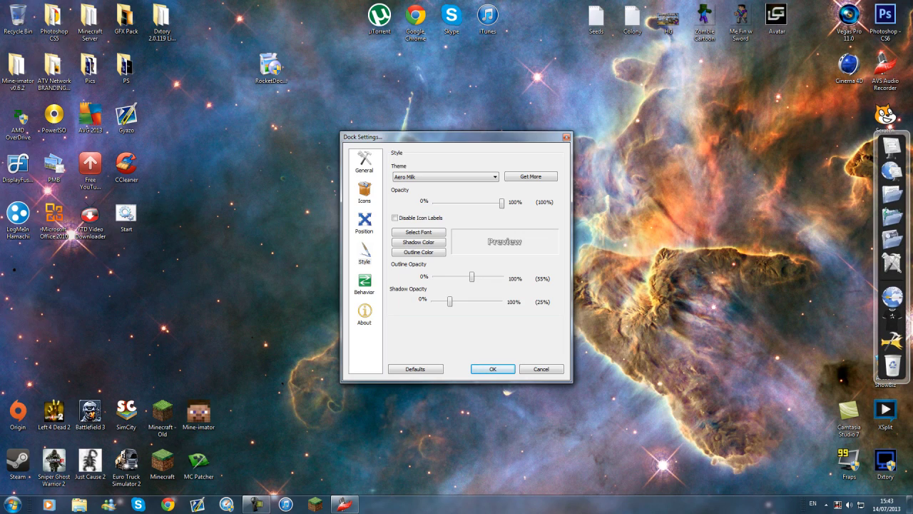
Review the Behavior and About settings, leaving the icon attention effect on Bounce, and accept the dock settings
left_click(365, 283)
left_click(474, 177)
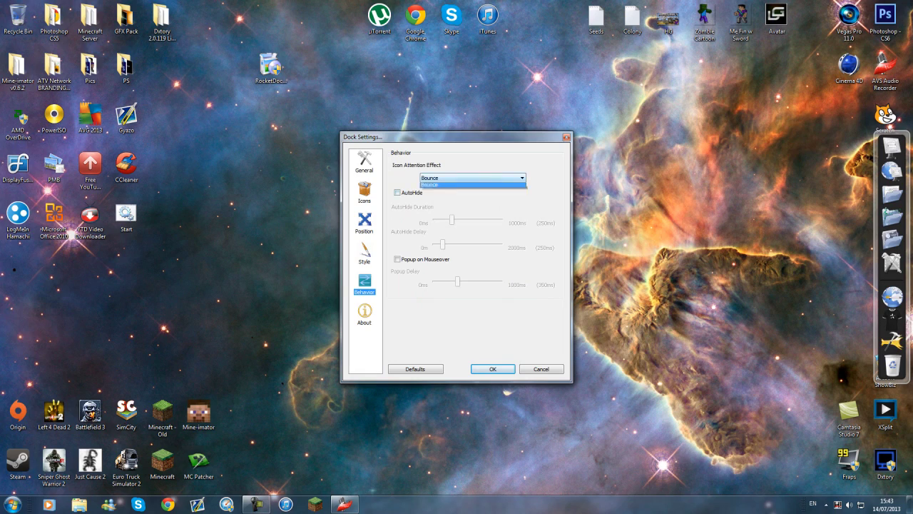
left_click(439, 198)
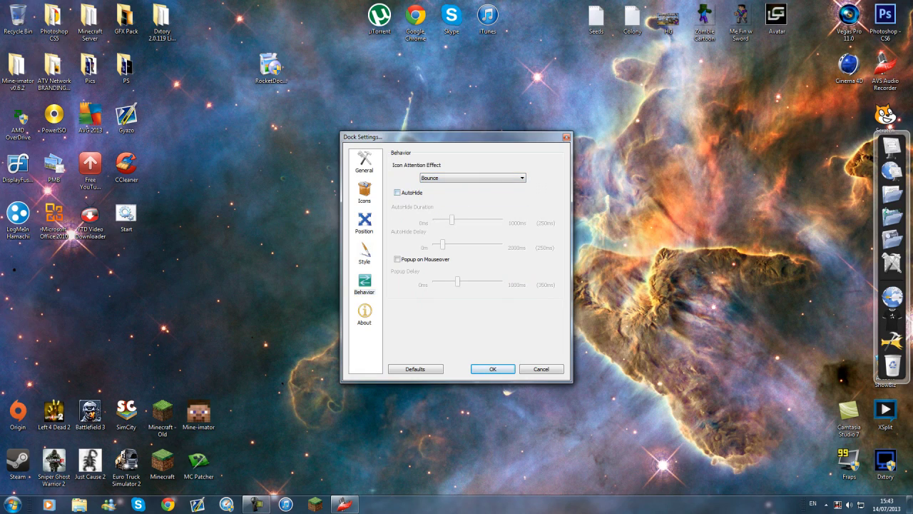
left_click(364, 314)
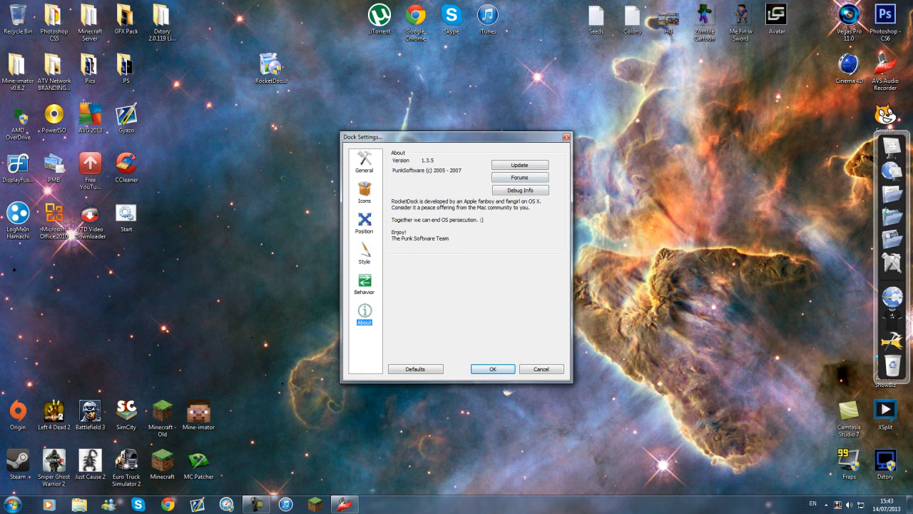
left_click(493, 369)
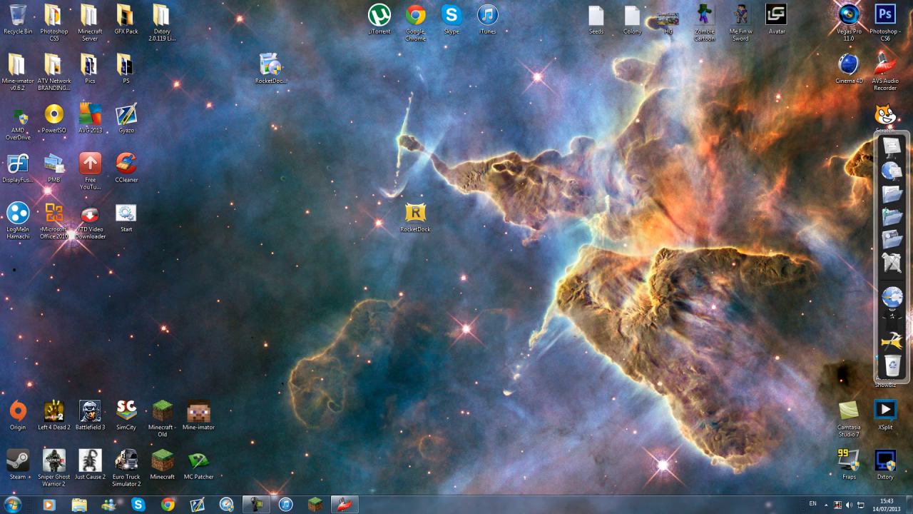
Move the RocketDock desktop shortcut beside YTD Video Downloader and the Start file beneath LogMeIn Hamachi
left_click_drag(415, 214, 4, 285)
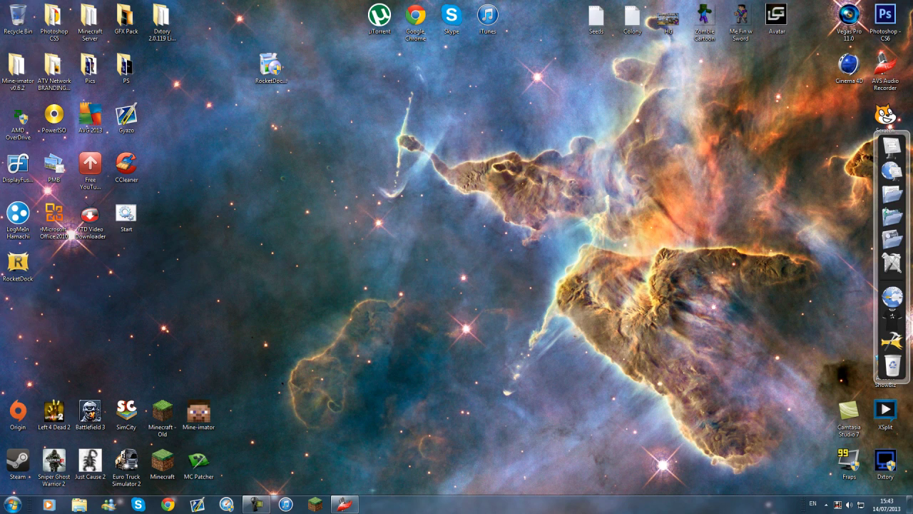
left_click_drag(126, 216, 53, 314)
left_click_drag(18, 264, 126, 214)
left_click_drag(53, 314, 18, 265)
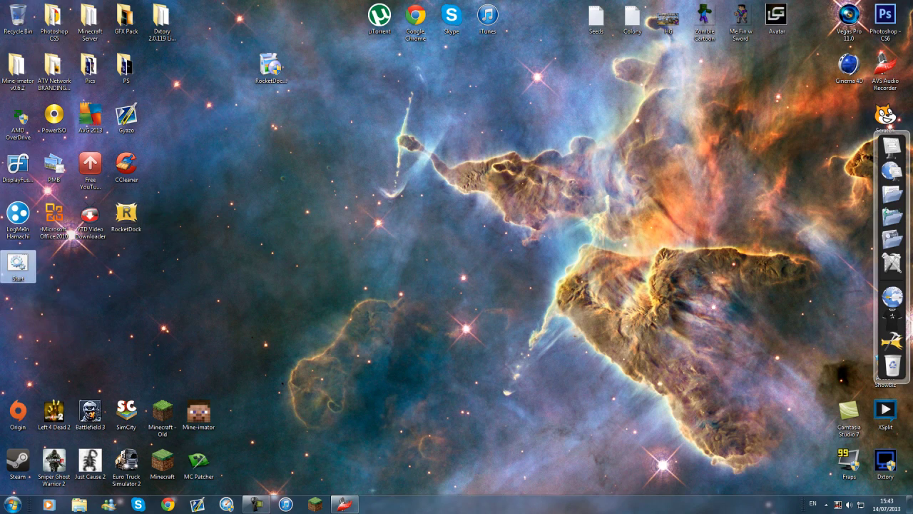